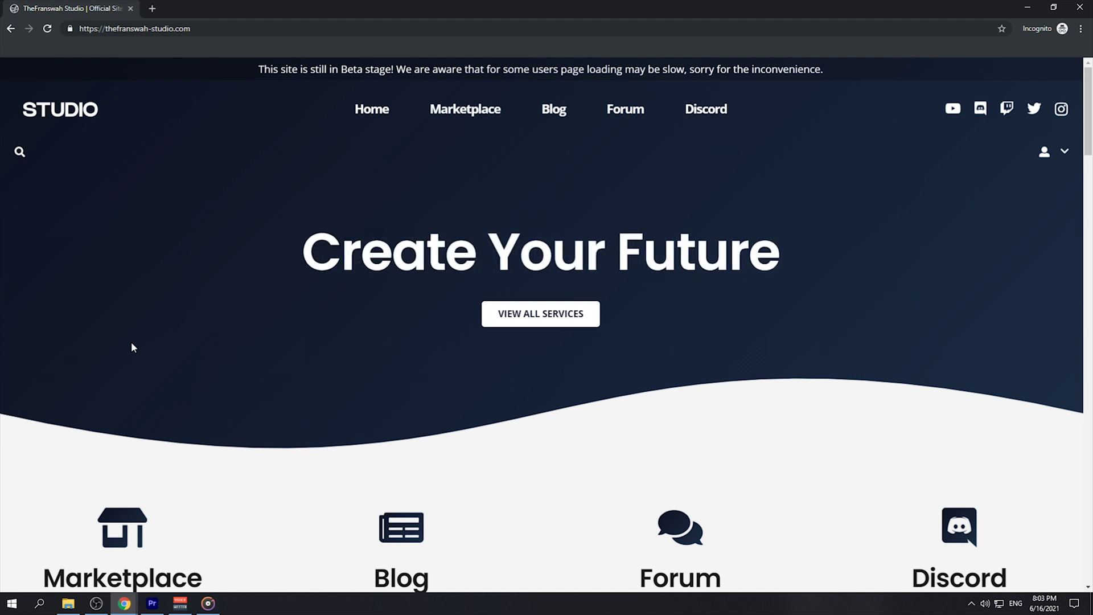
- Browse the free Mic Presets listings under Marketplace > Music & Audio, then view the Become a Vendor! page
mouse_move(470, 132)
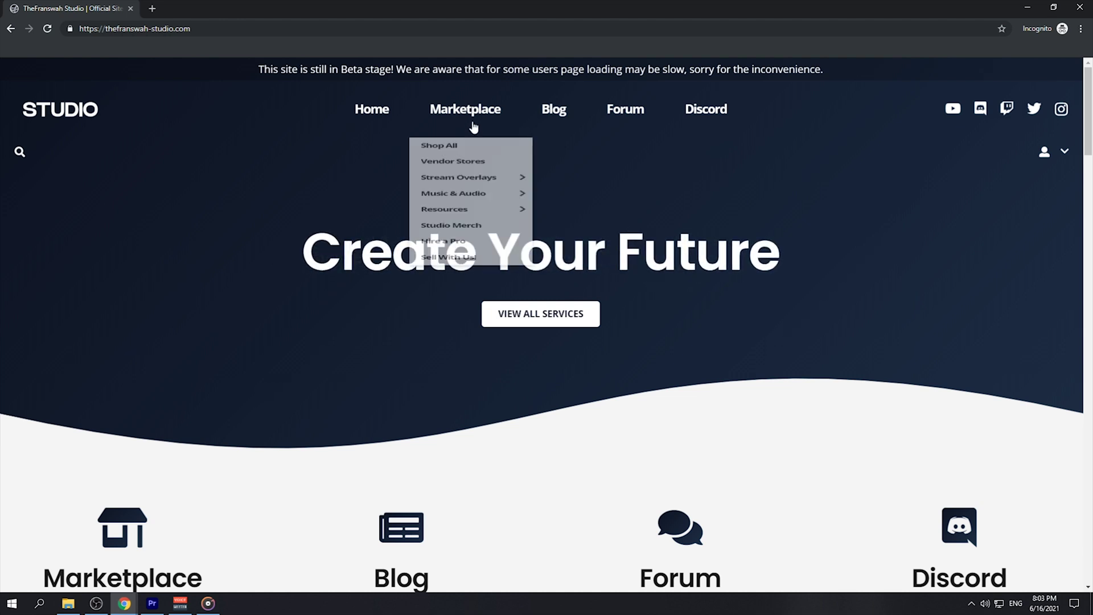
mouse_move(480, 237)
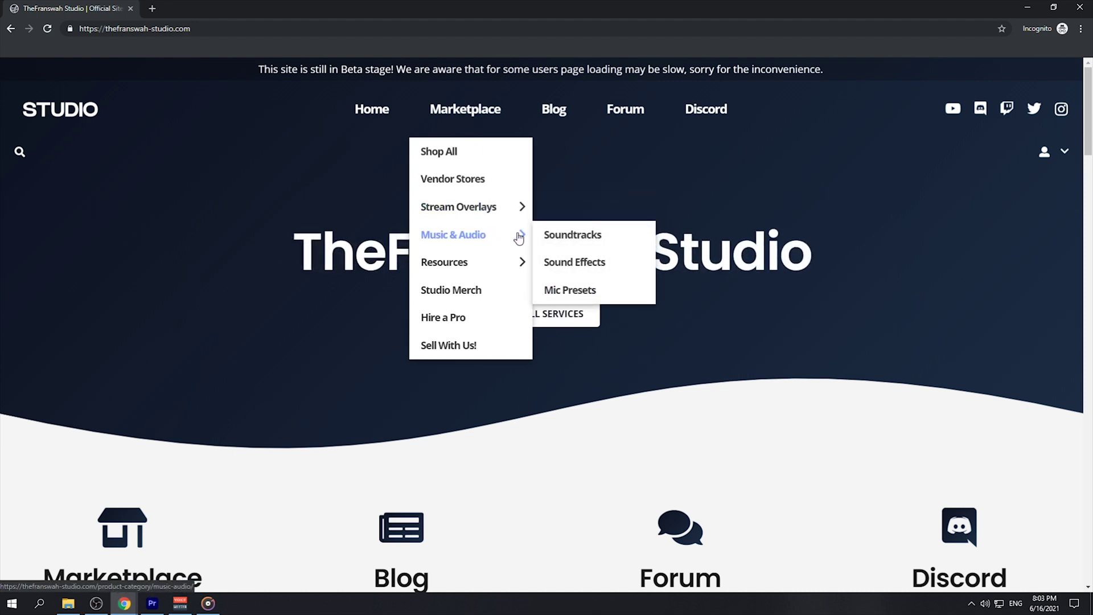
click(569, 291)
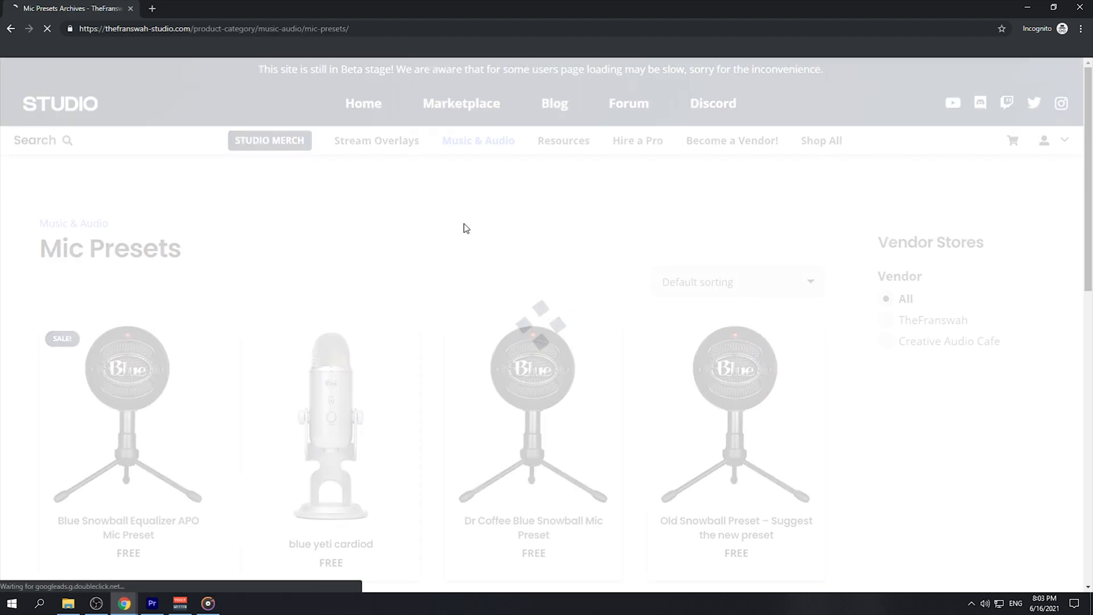
scroll(463, 223, down, 2)
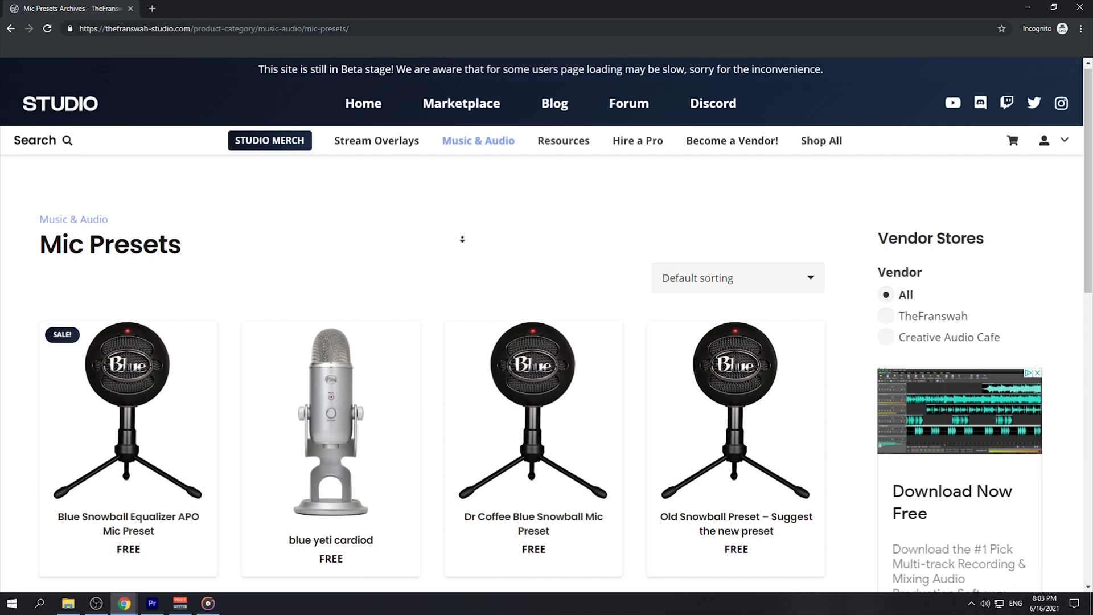
scroll(464, 245, down, 2)
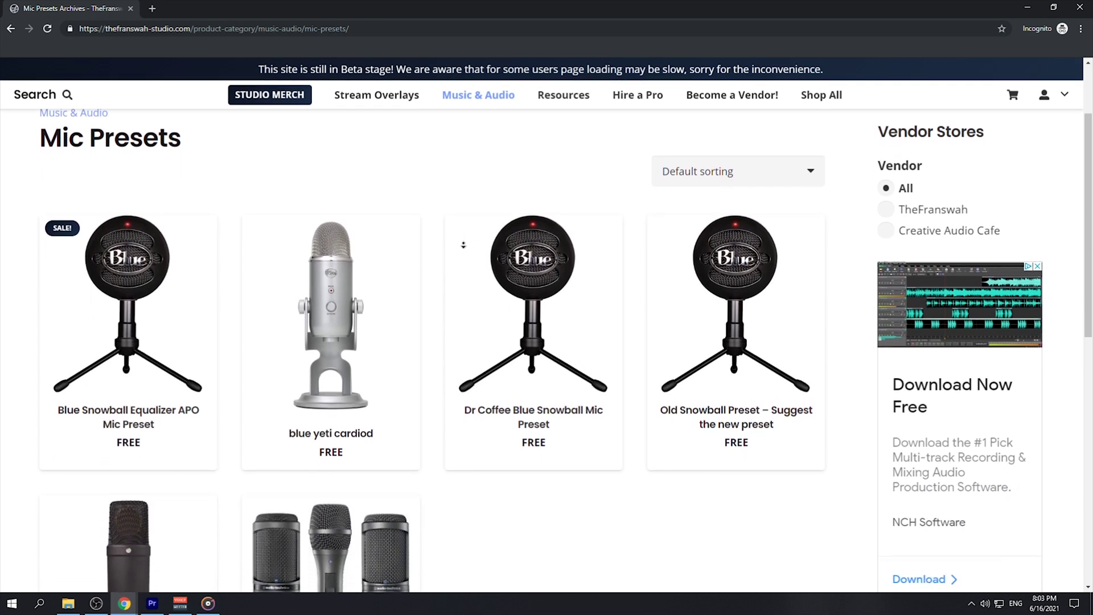
scroll(464, 244, down, 2)
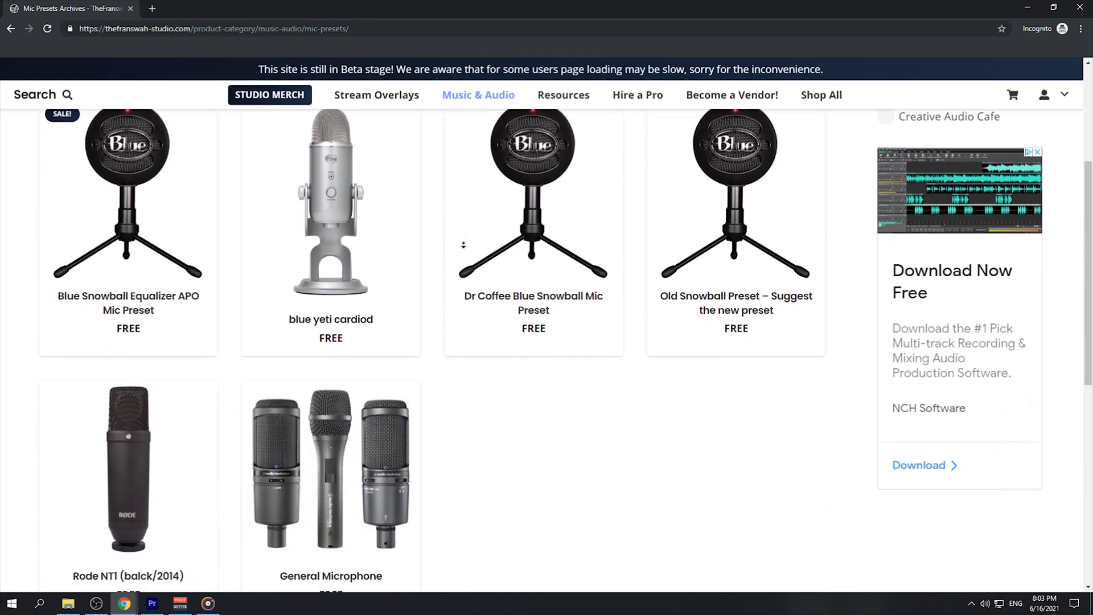
middle_click(464, 247)
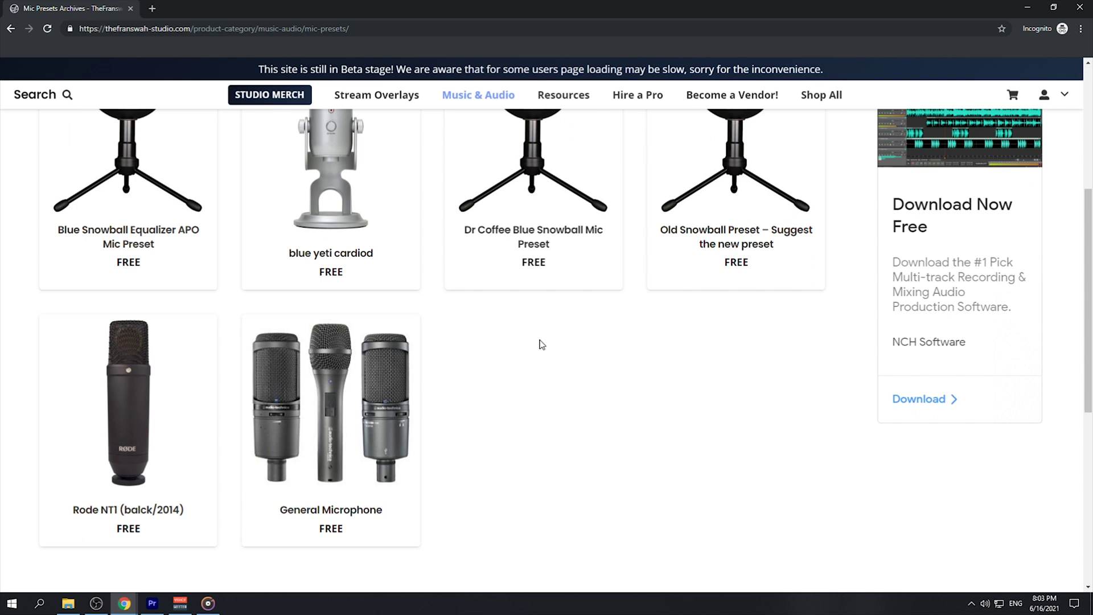
click(739, 97)
scroll(648, 279, down, 4)
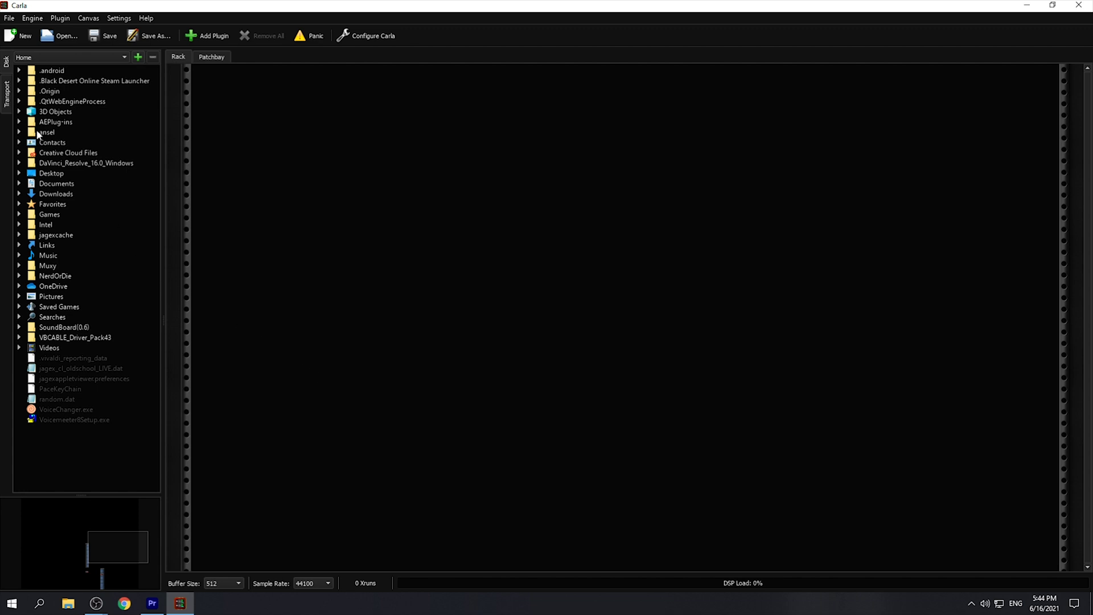
- Add C:\Program Files\VSTPlugins to Carla's Disk panel and bring up Carla's Settings window
click(138, 57)
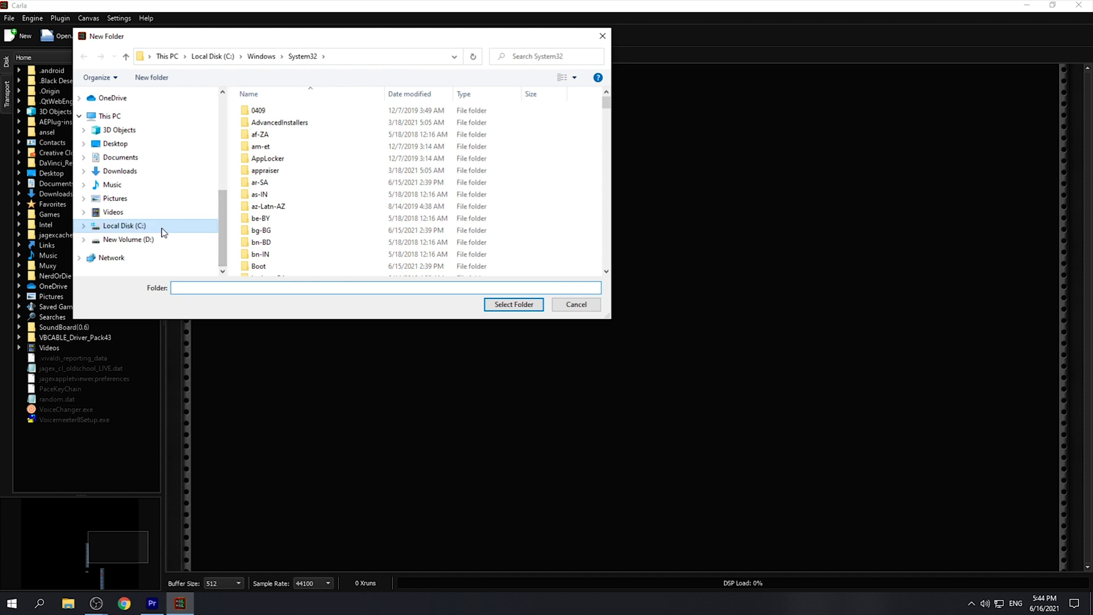
click(163, 231)
double_click(290, 209)
drag(607, 111, 607, 234)
click(269, 202)
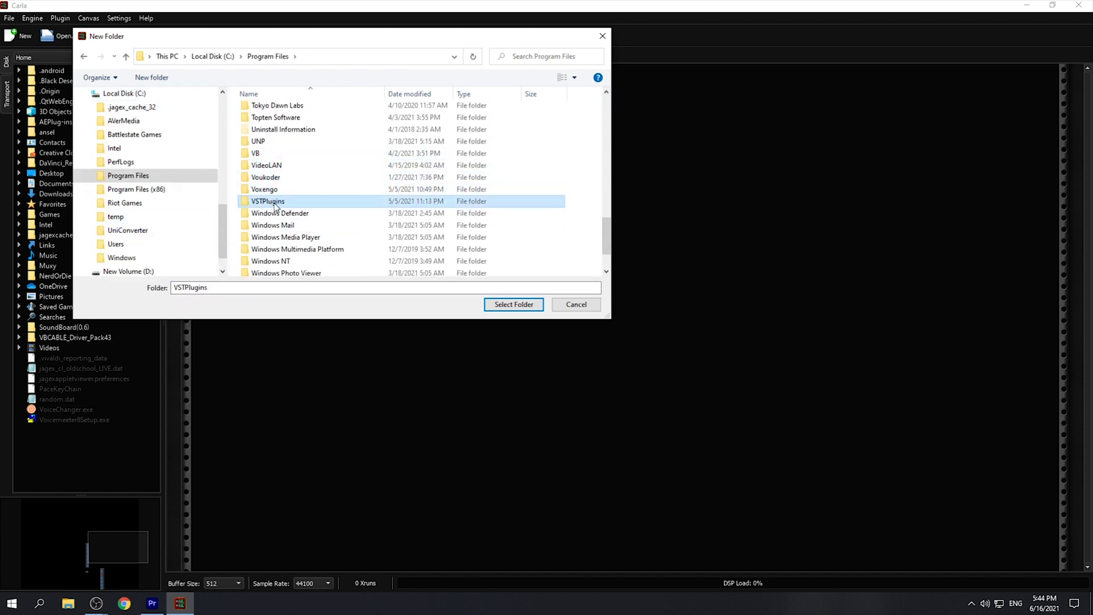
click(512, 304)
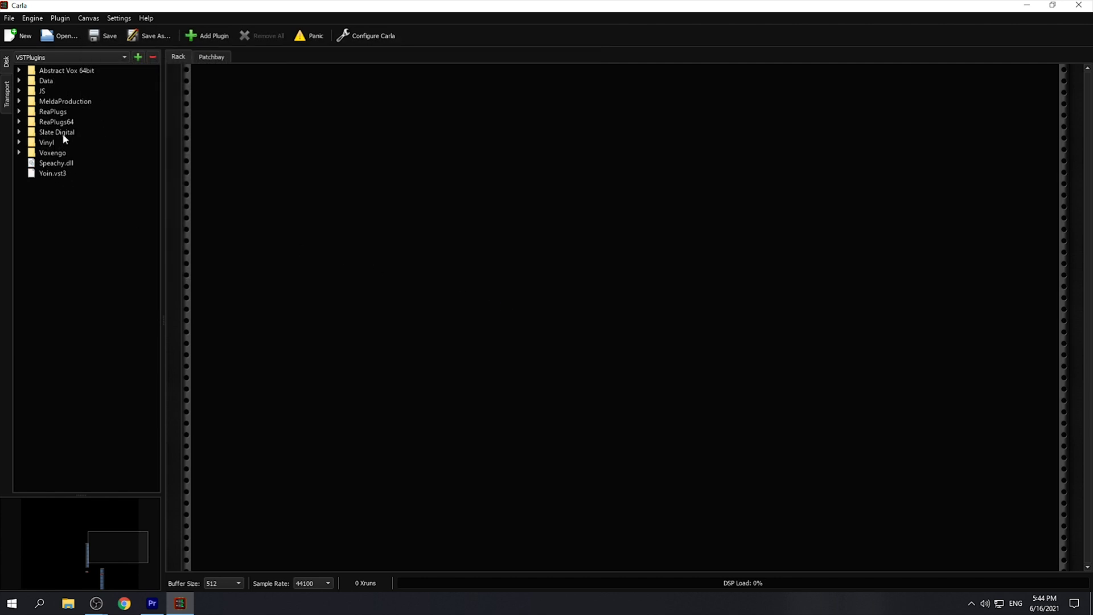
click(384, 36)
drag(440, 101, 393, 89)
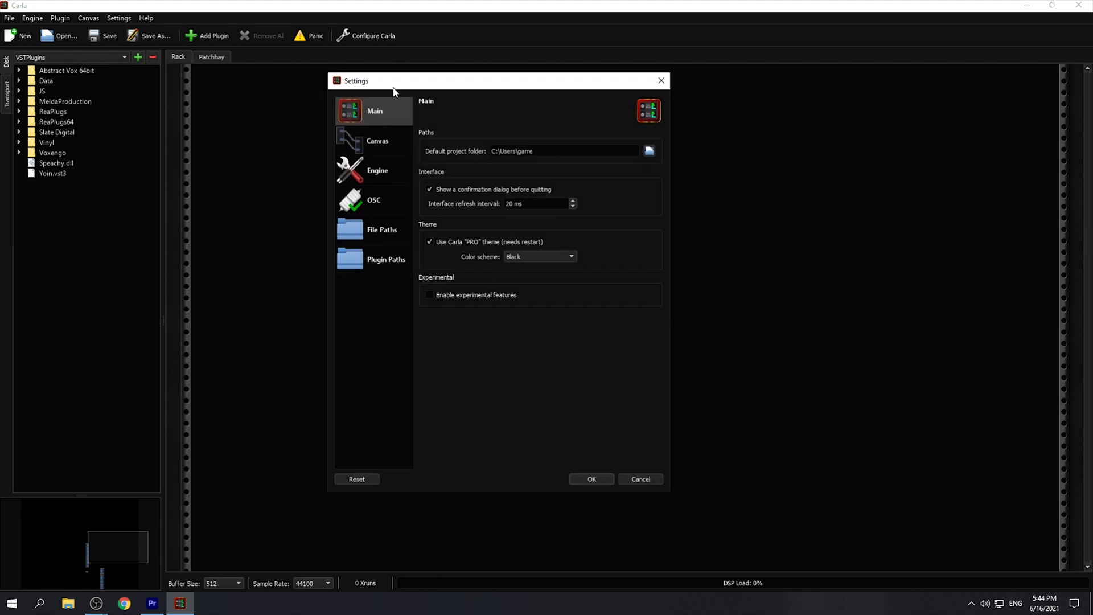
- Set the Engine audio driver to ASIO after briefly trying DirectSound
click(376, 174)
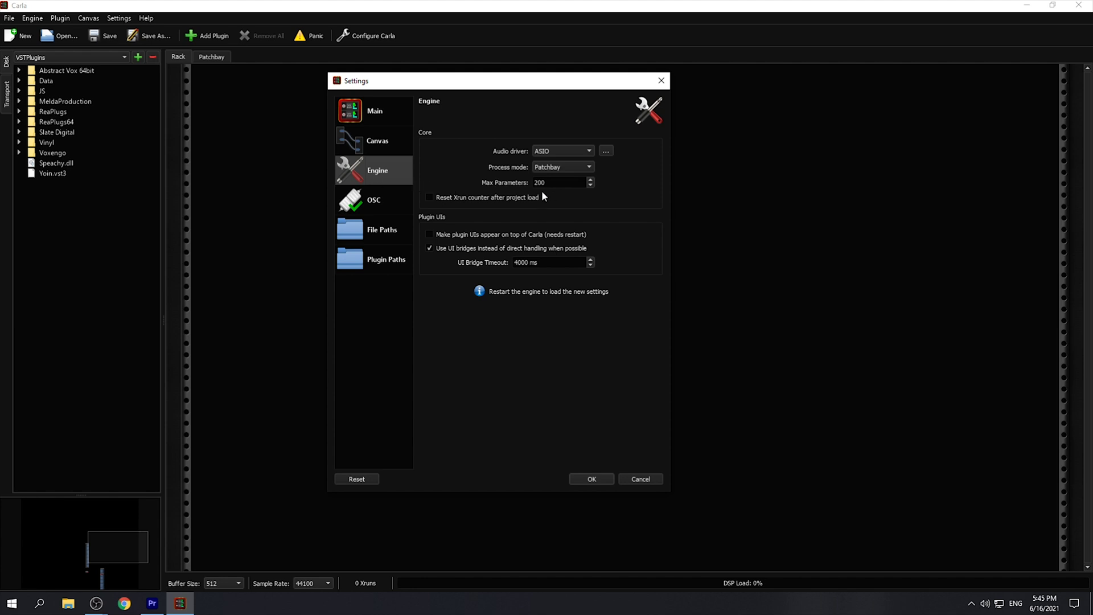
click(589, 152)
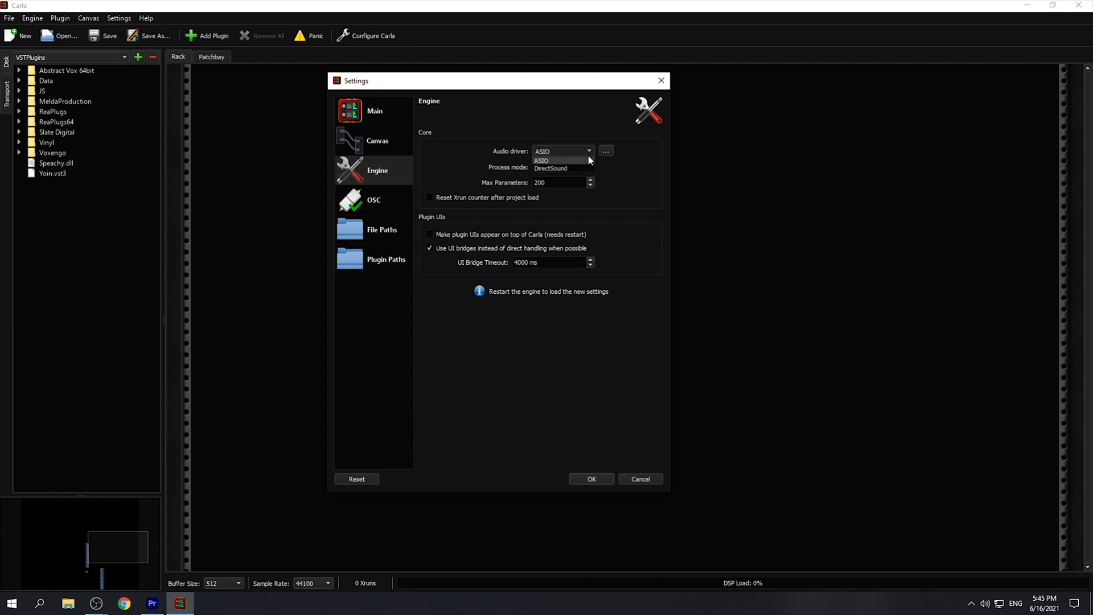
click(584, 169)
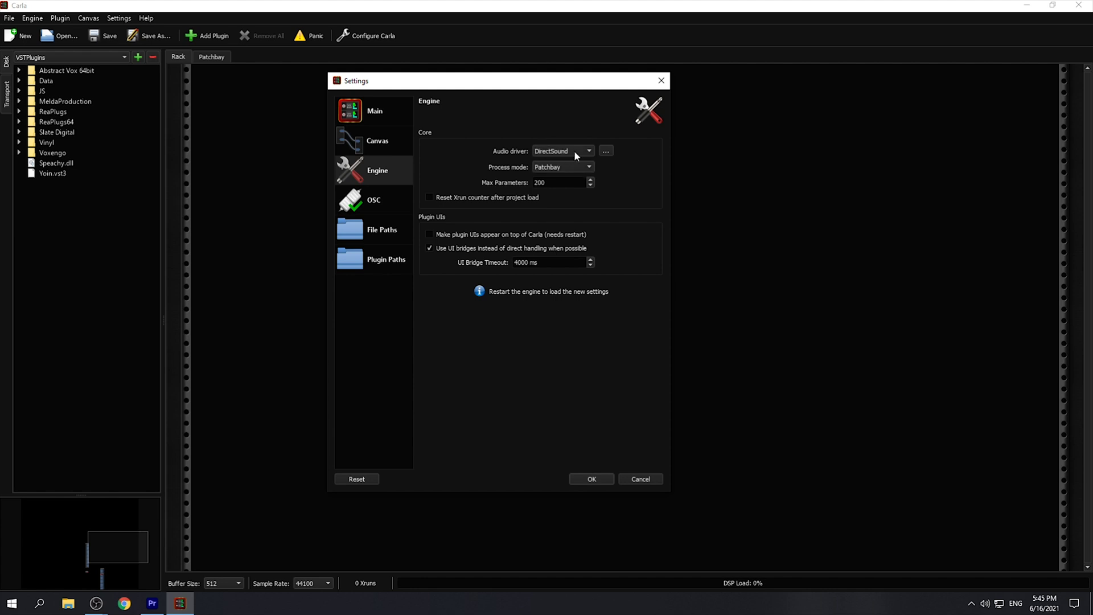
click(589, 151)
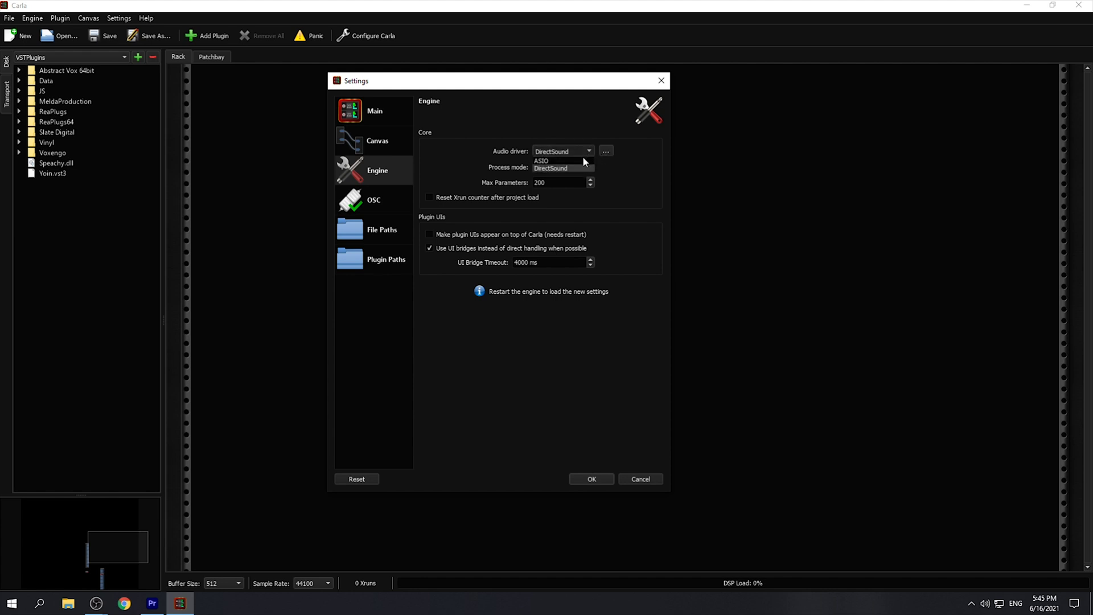
click(580, 160)
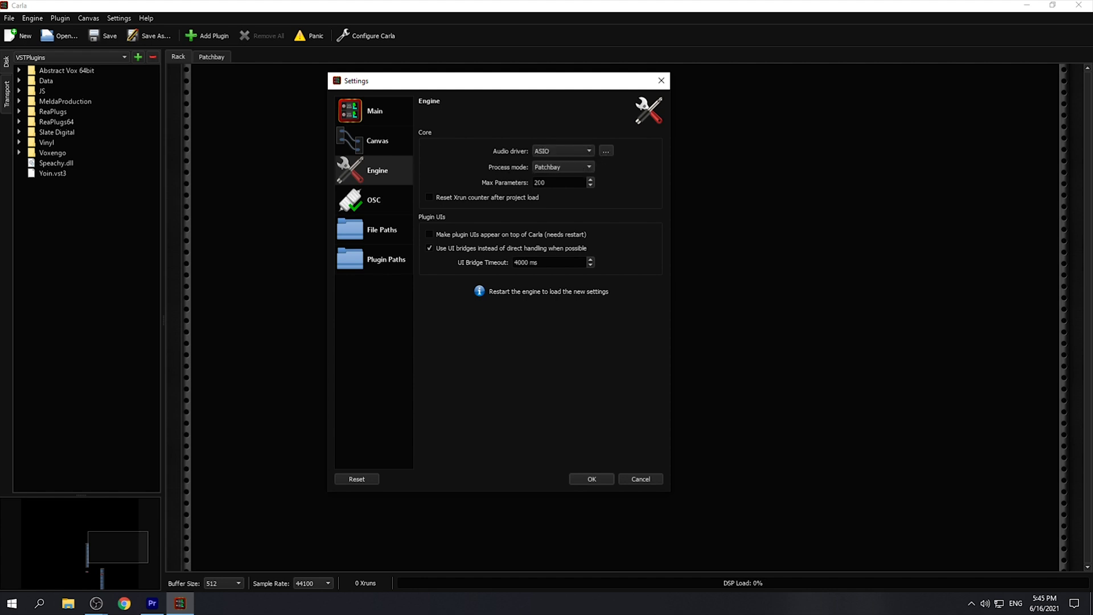
- Keep Voicemeeter Potato Insert Virtual ASIO as the ASIO device and apply the settings
click(605, 152)
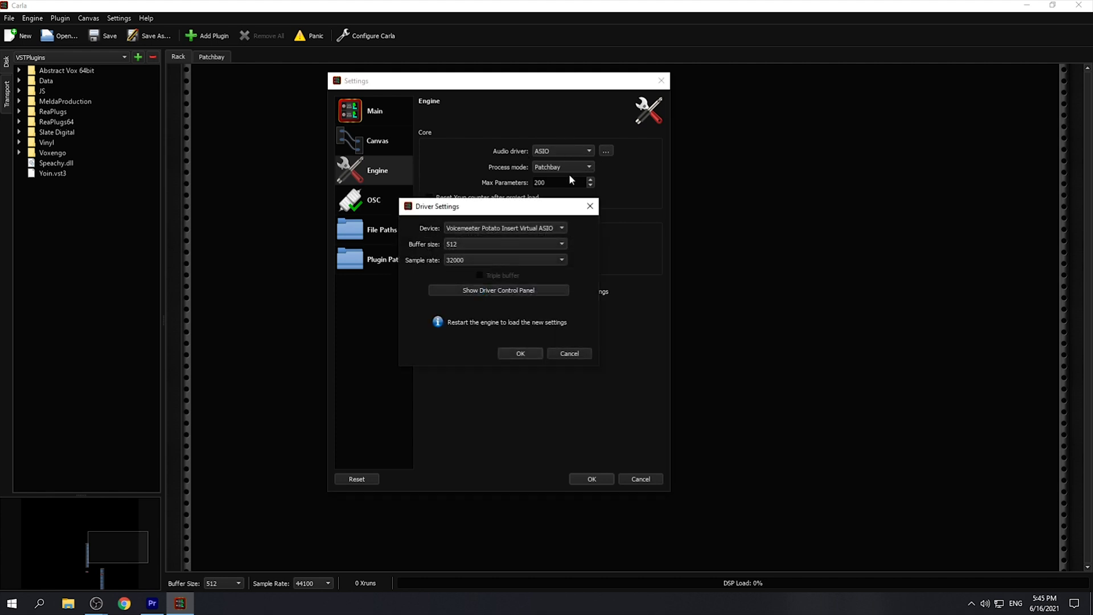
drag(532, 207, 551, 142)
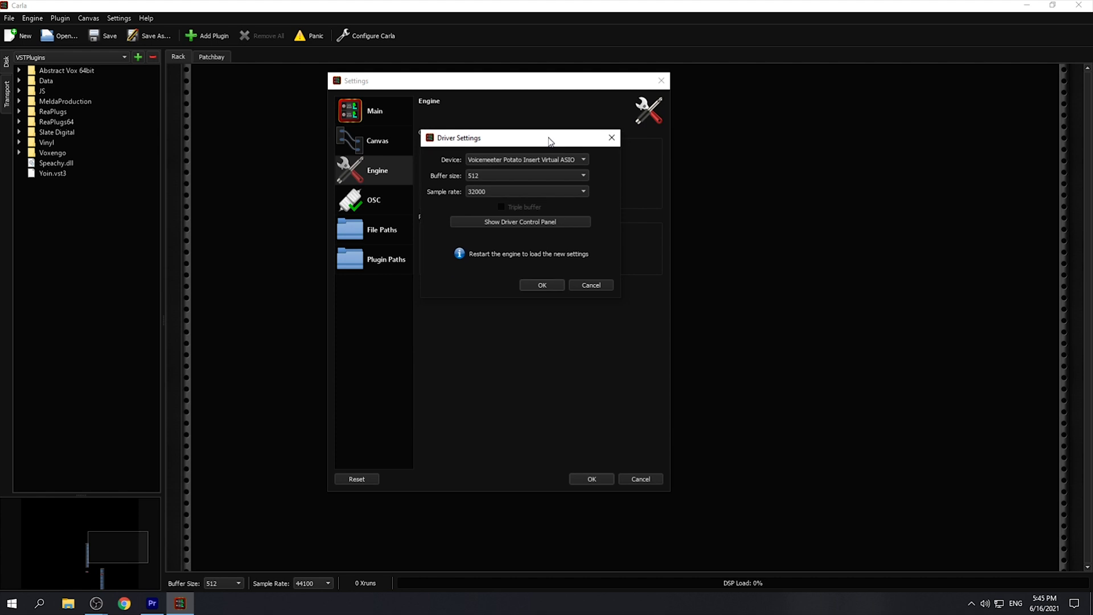
click(507, 159)
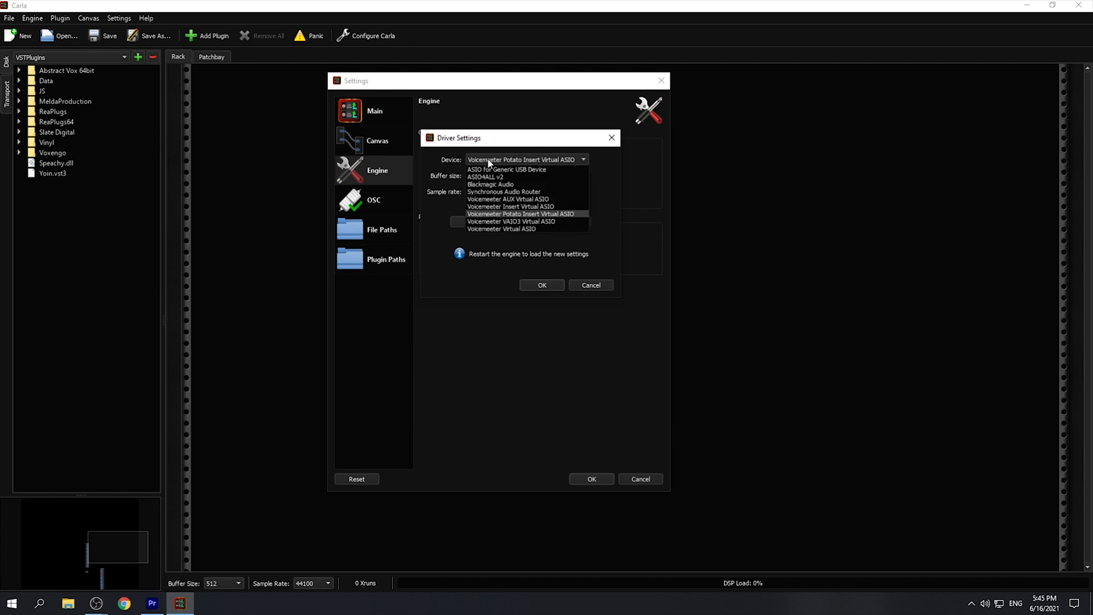
click(505, 214)
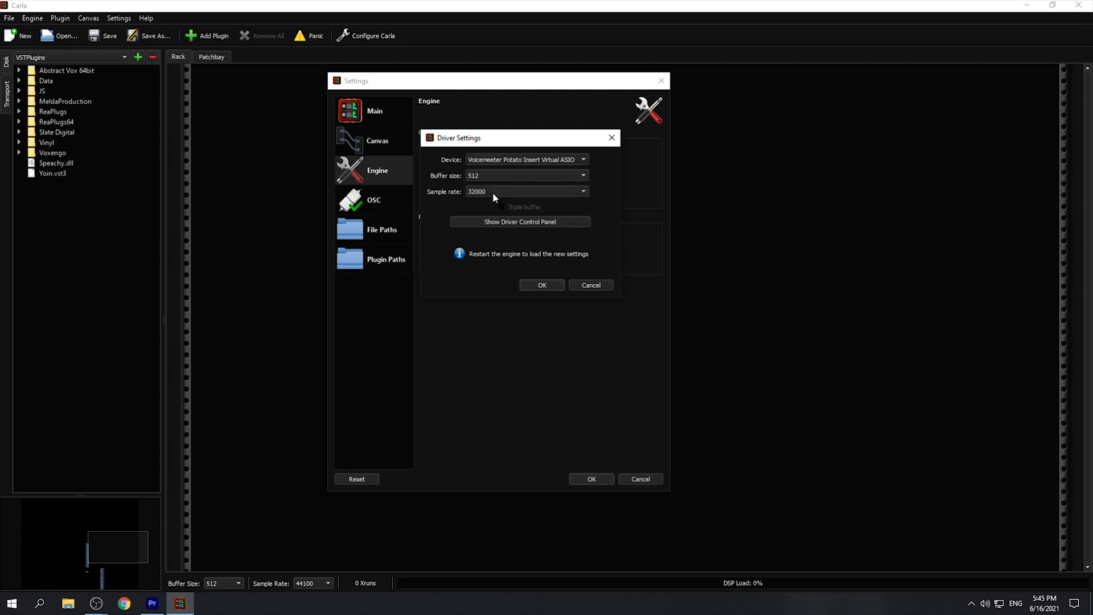
click(539, 285)
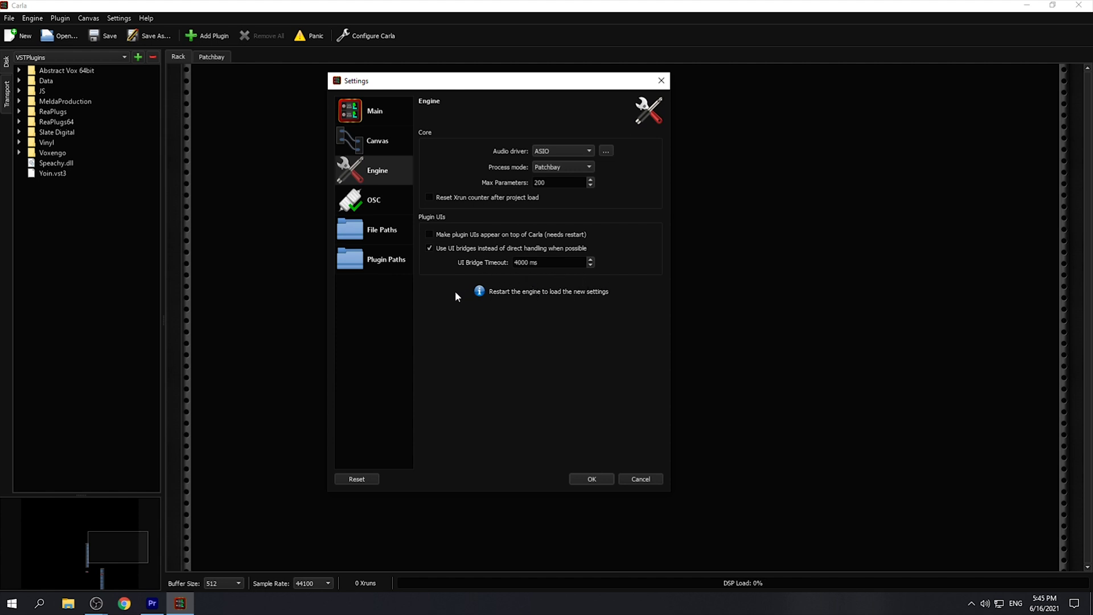
click(606, 482)
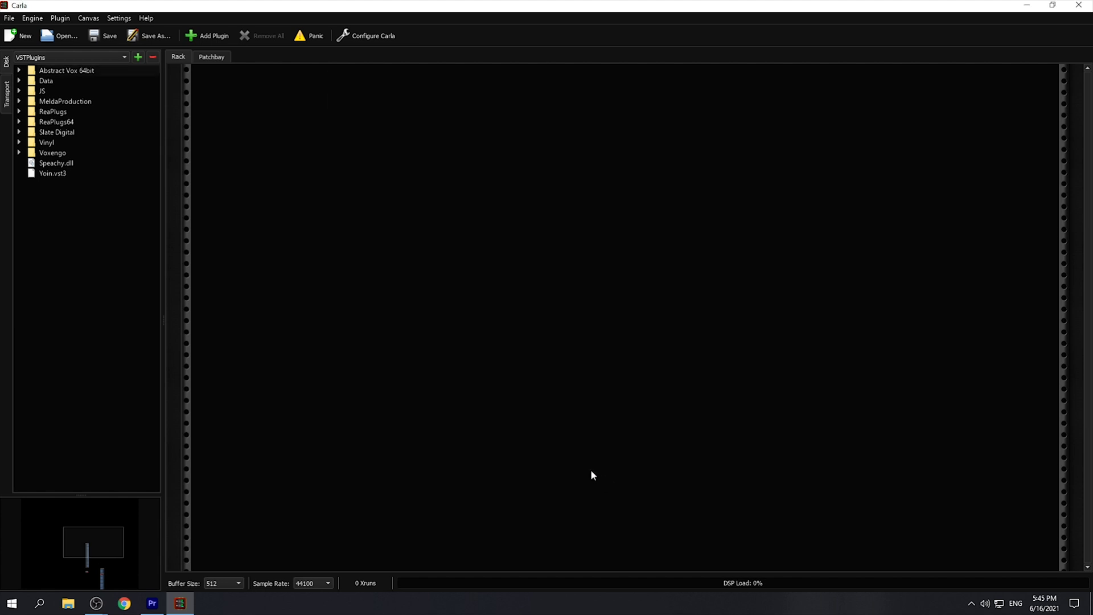
click(33, 18)
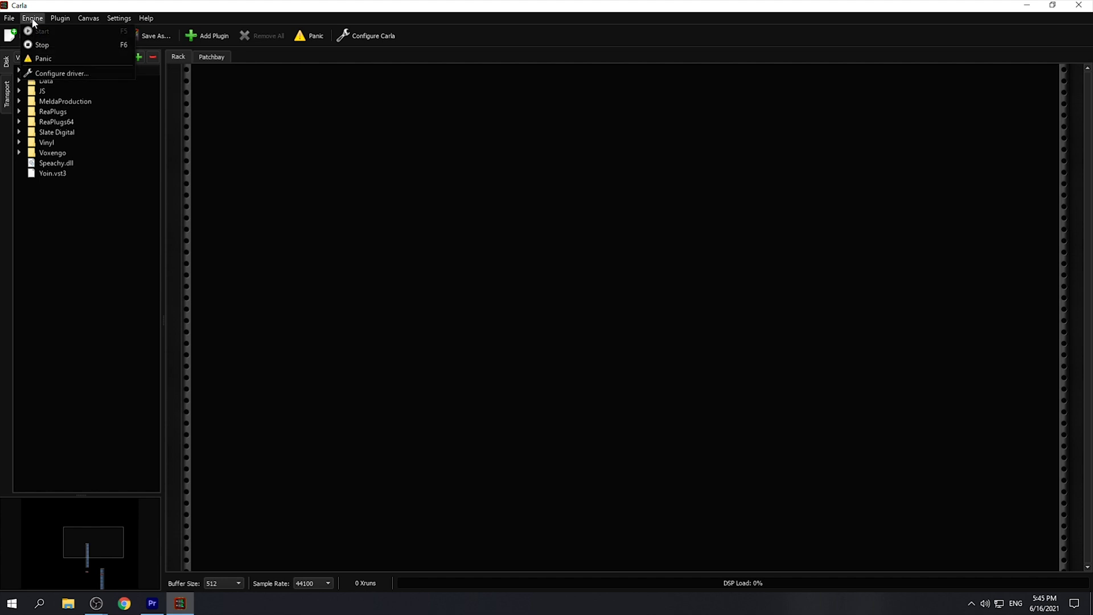
- Restart the engine and add a reagate node fed from Capture 1
click(40, 44)
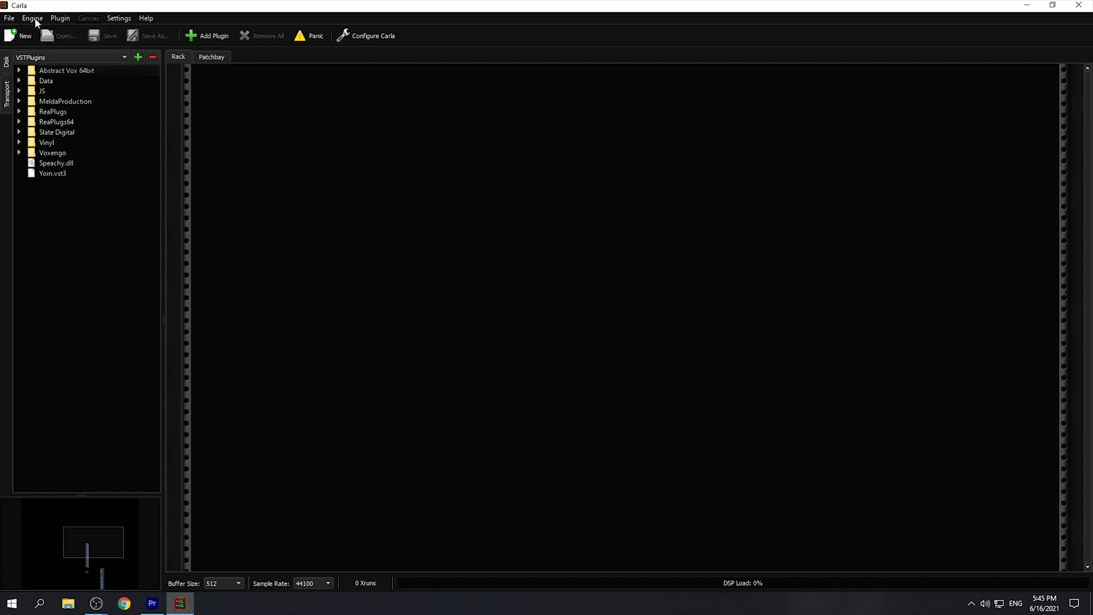
click(32, 18)
click(39, 30)
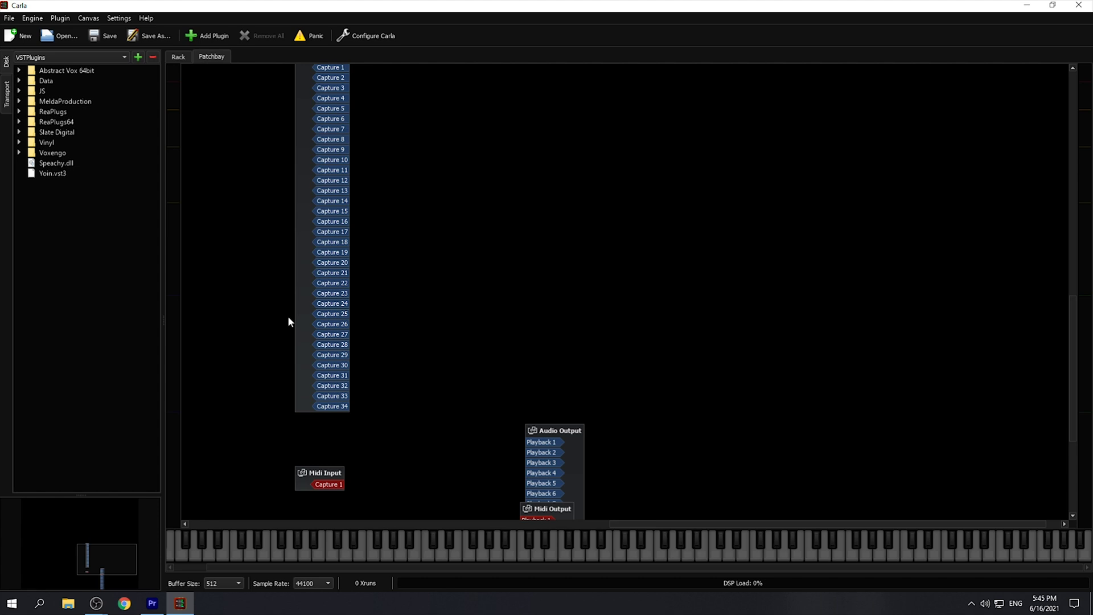
click(18, 111)
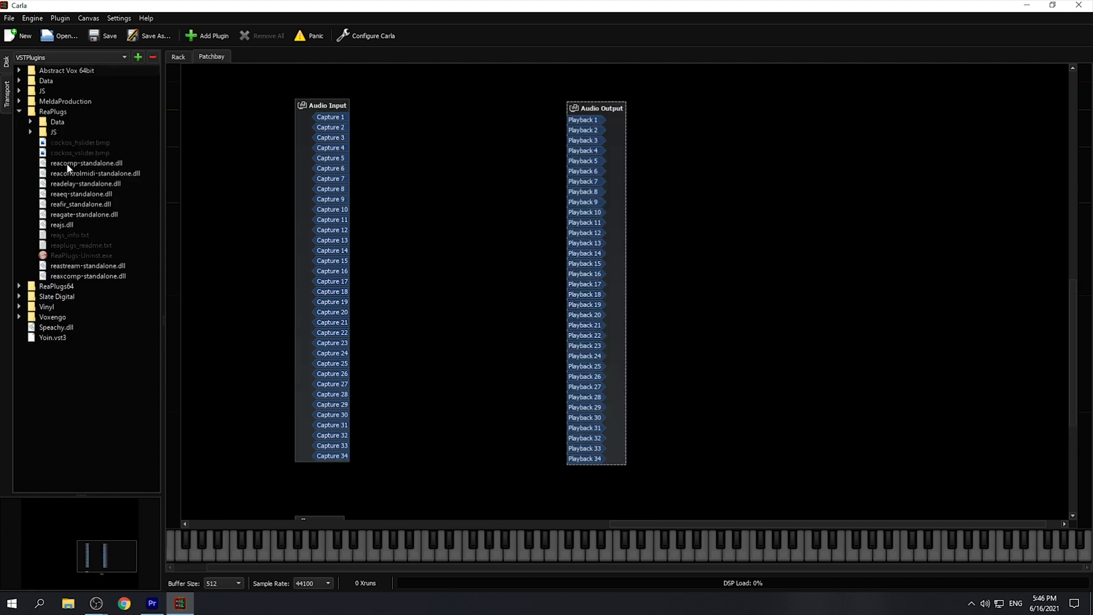
drag(75, 214, 432, 185)
drag(483, 216, 425, 114)
drag(337, 117, 405, 135)
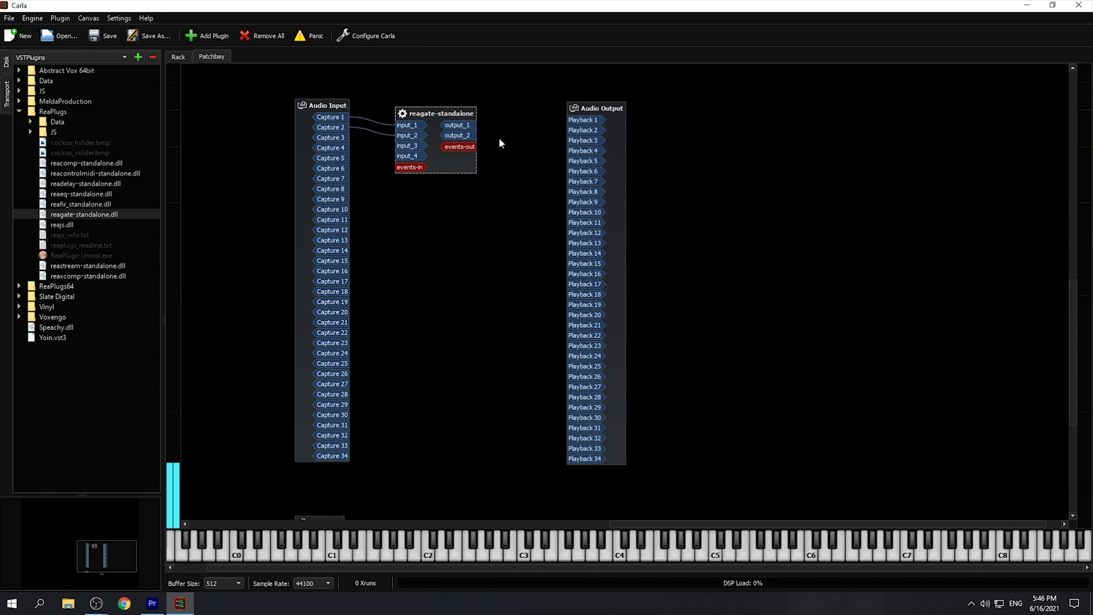
- Add reacomp and reaeq nodes after reagate, moving Audio Output to the right
drag(104, 166, 521, 127)
drag(614, 107, 780, 100)
drag(504, 215, 647, 115)
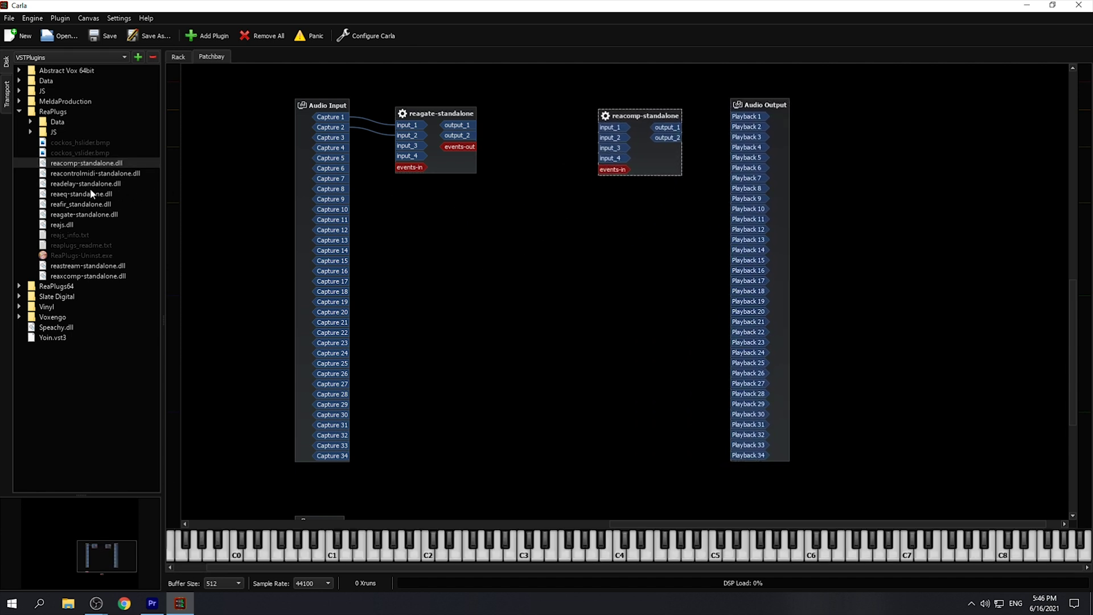
drag(74, 197, 528, 138)
drag(609, 115, 653, 115)
drag(494, 214, 552, 116)
- Wire reagate into reaeq into reacomp, and reacomp's outputs to Playback 19 and 20
drag(471, 126, 651, 127)
drag(584, 140, 737, 300)
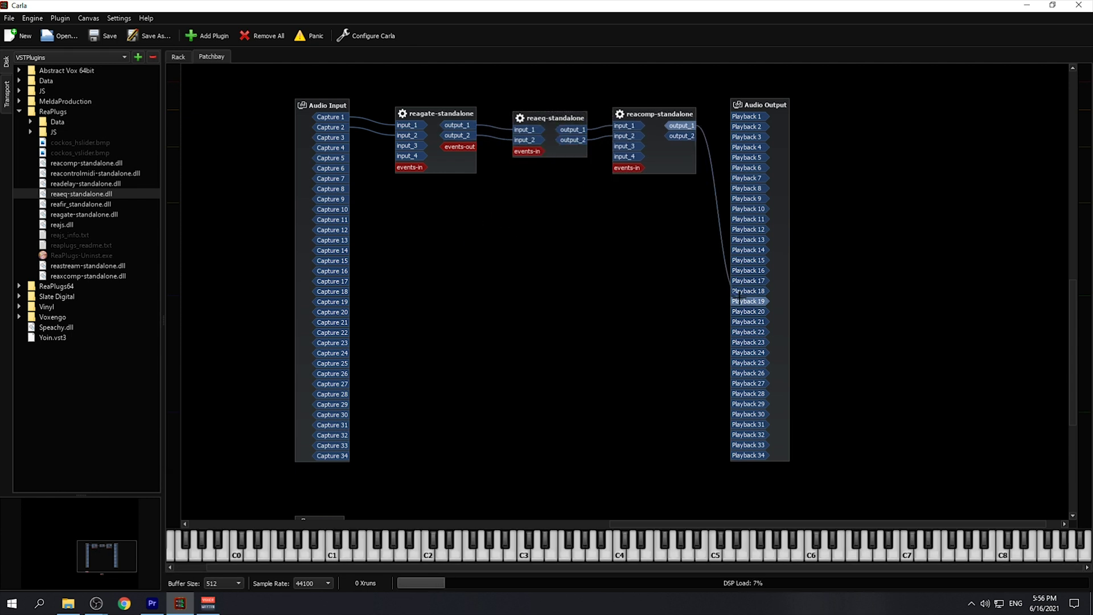
drag(681, 136, 736, 312)
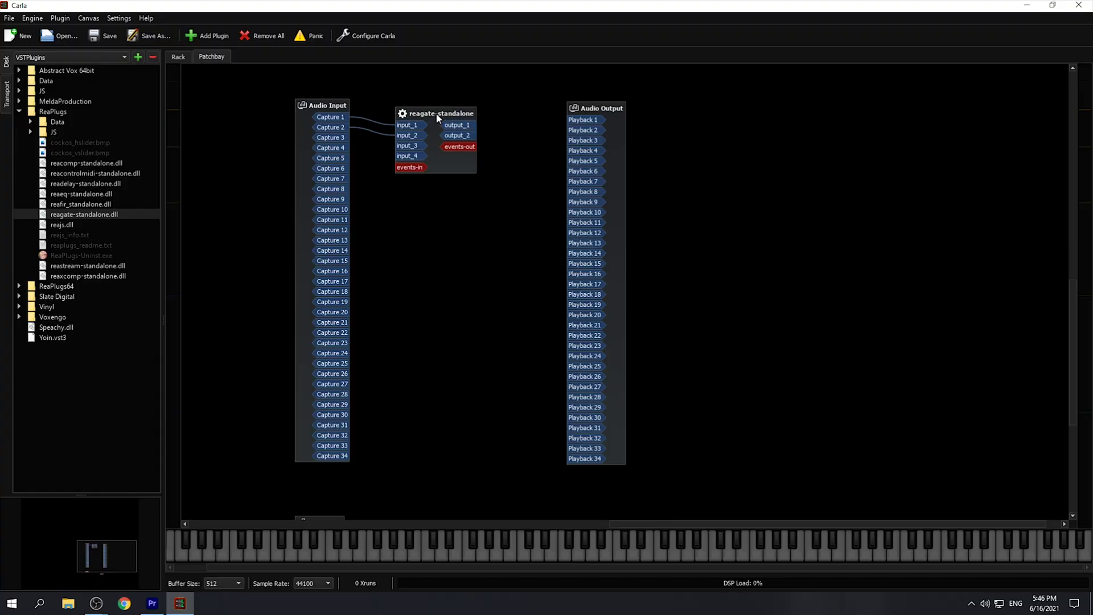
- Set ReaGate's threshold to -29.2 dB in its editor
double_click(437, 118)
drag(487, 176, 422, 116)
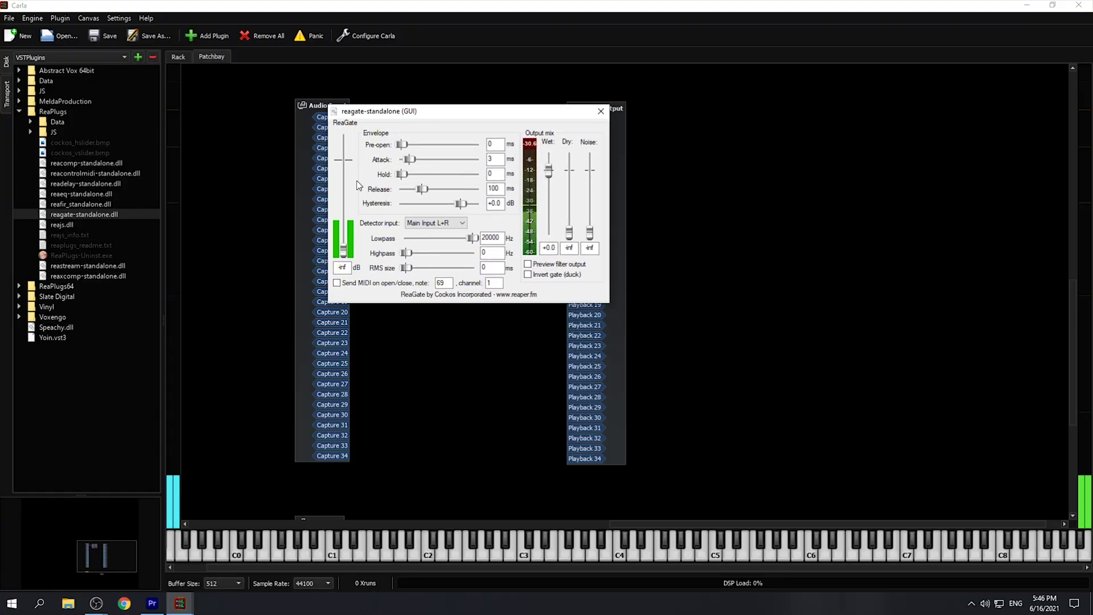
drag(343, 250, 346, 213)
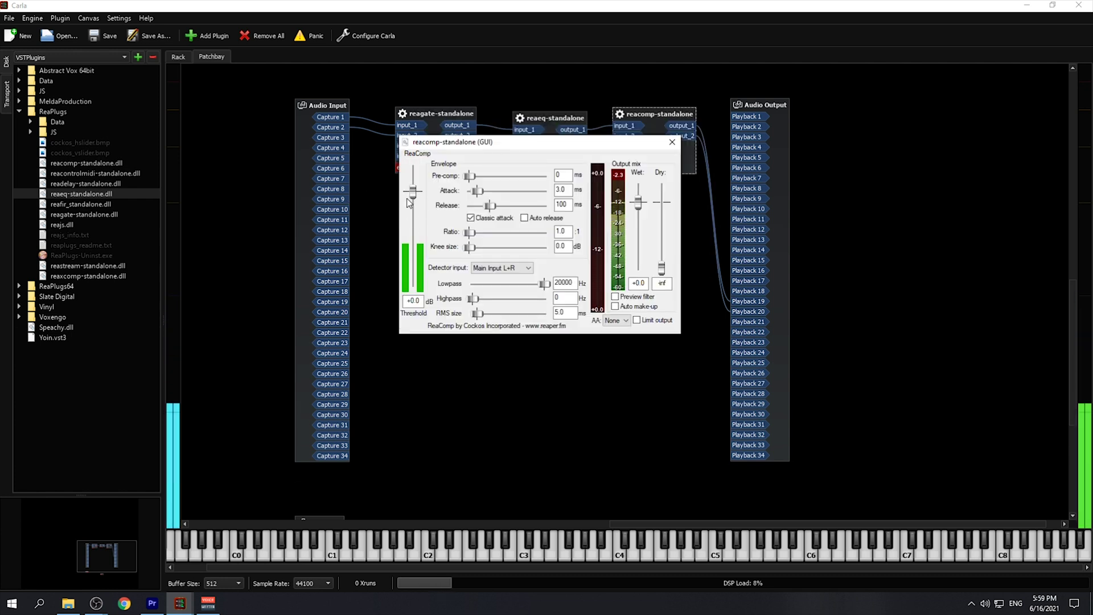
- Set ReaComp's ratio to 2 and its threshold to -6.4 dB
double_click(562, 231)
text(2)
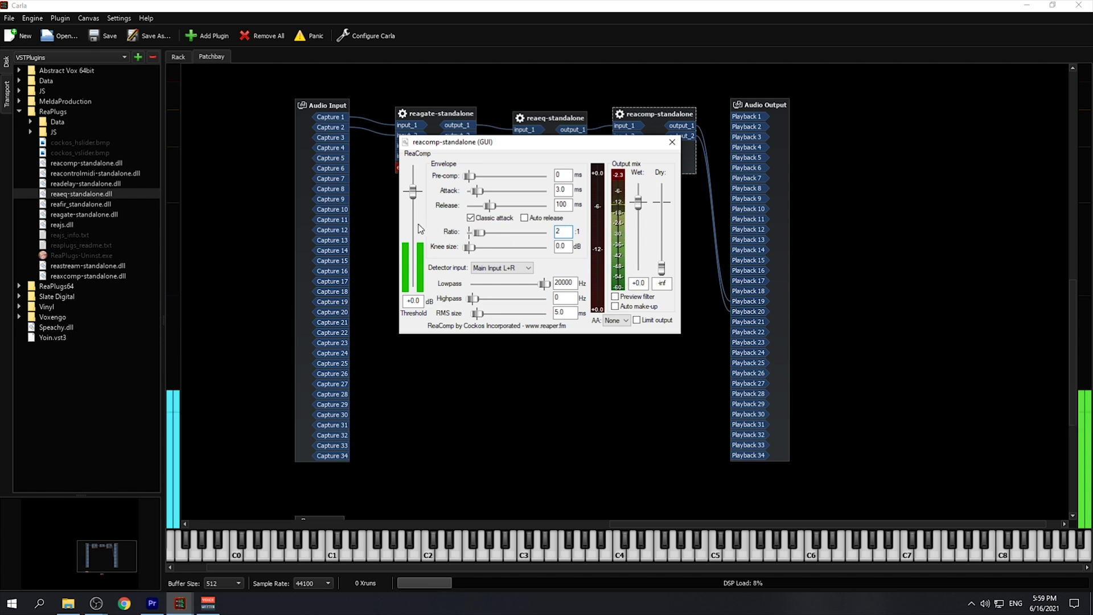
drag(412, 191, 413, 253)
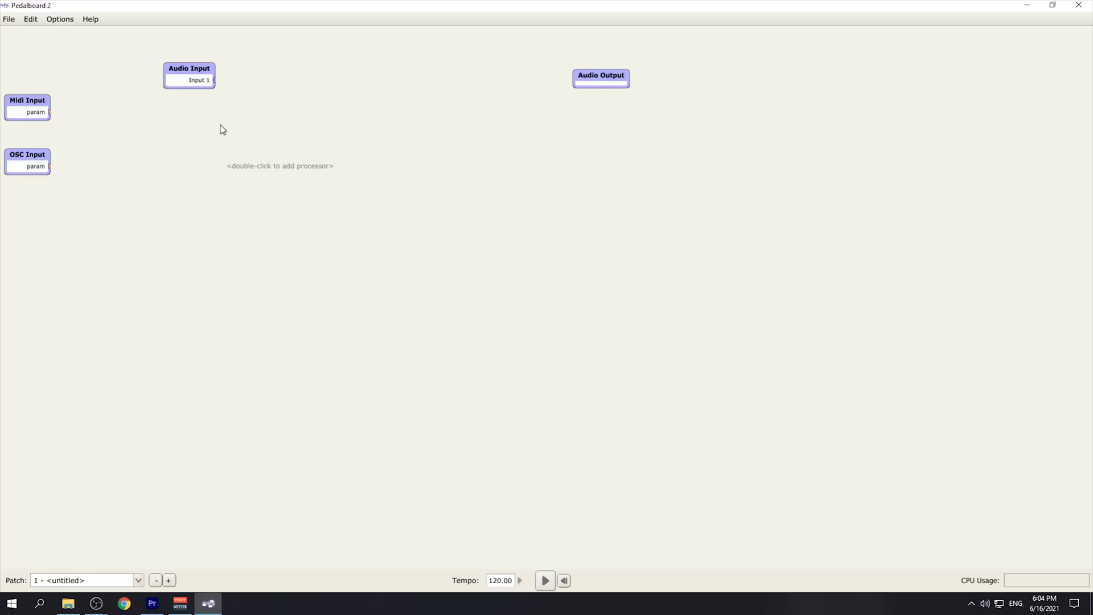
- Move the Audio Input and Audio Output nodes to the top left of the canvas
drag(183, 71, 115, 64)
drag(49, 50, 41, 51)
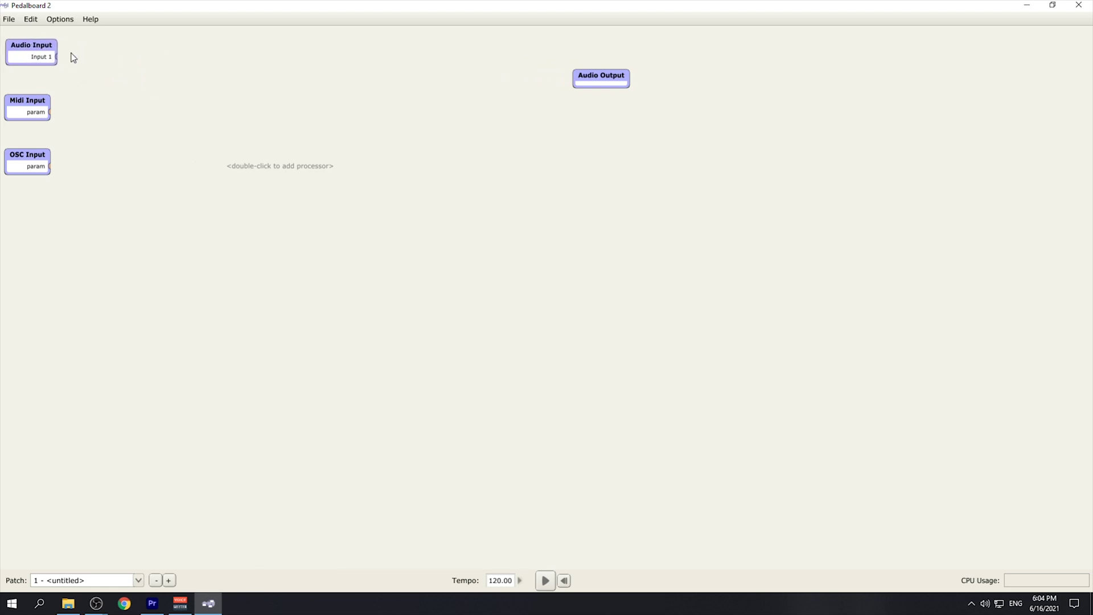
drag(594, 81, 238, 54)
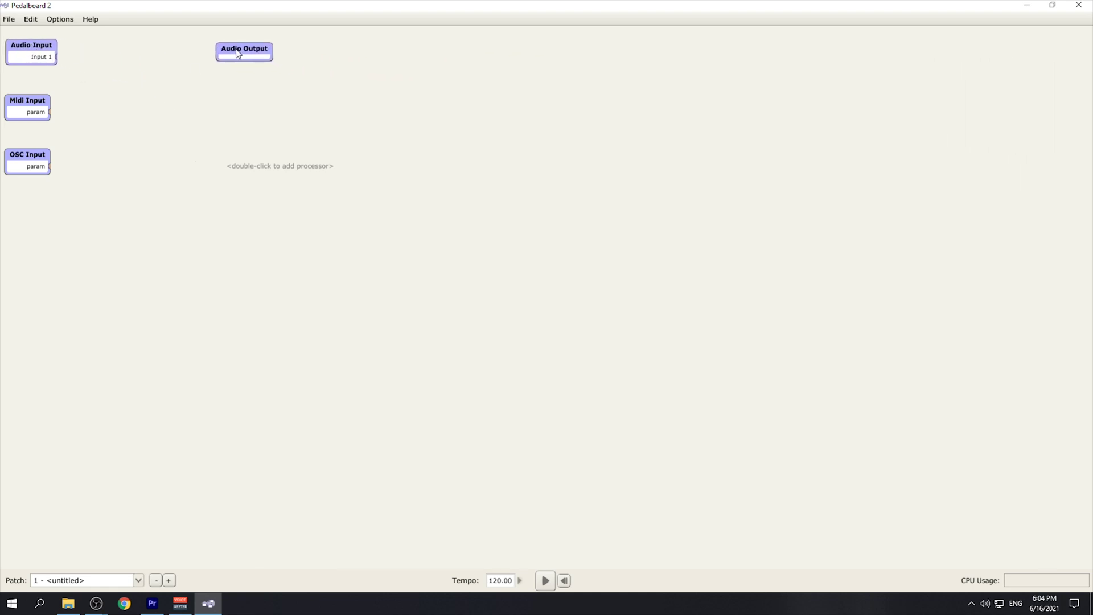
- Confirm Windows Audio with the Microphone (Blue Snowball) input in Audio Settings
click(63, 20)
click(71, 33)
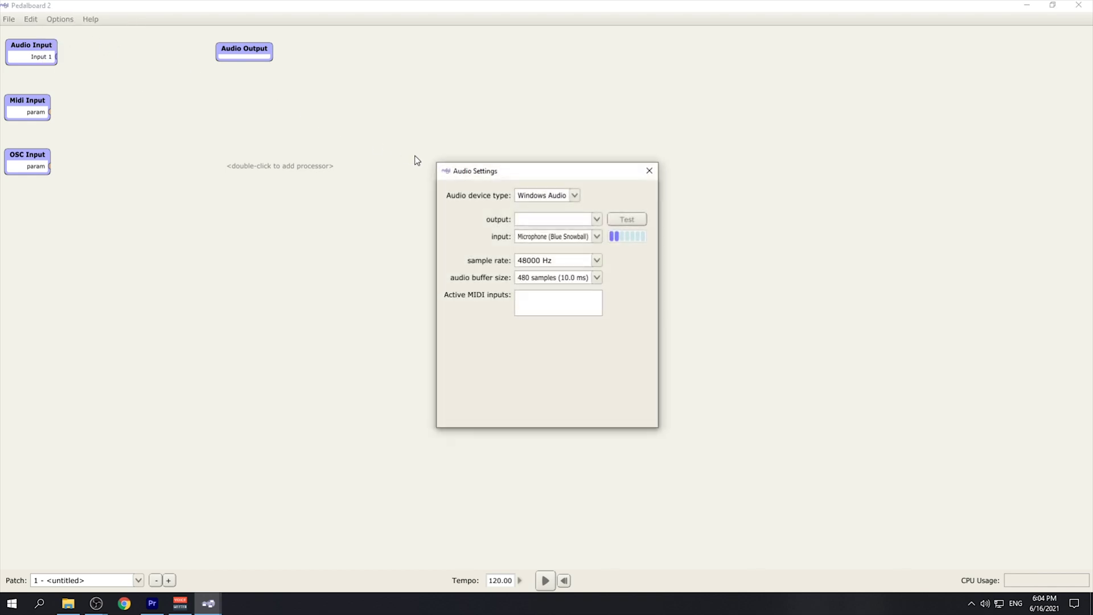
drag(511, 176, 457, 107)
click(520, 125)
click(516, 141)
click(544, 166)
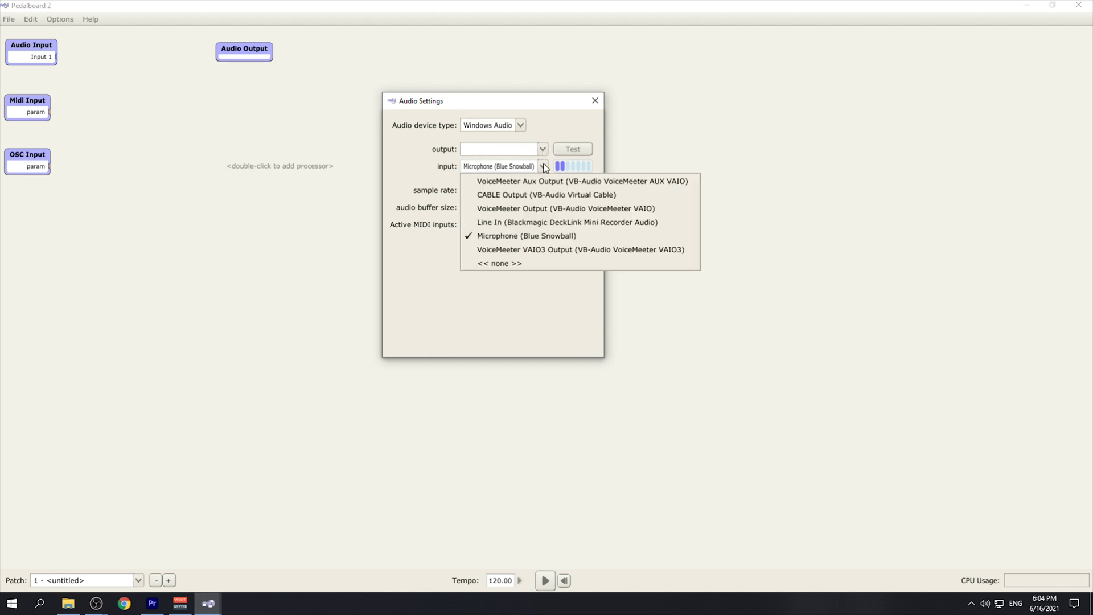
click(516, 238)
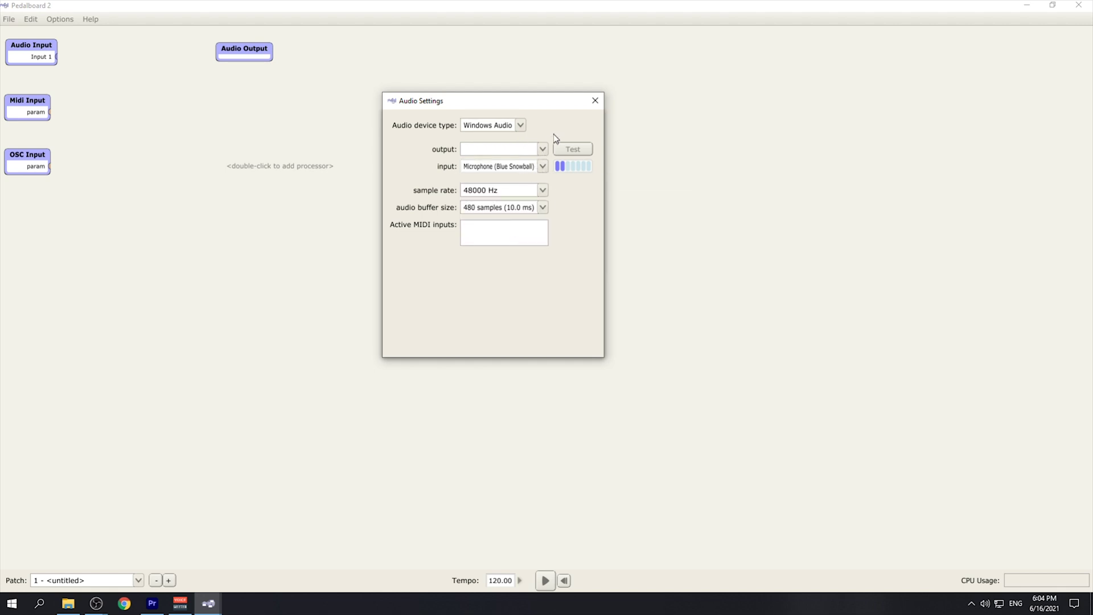
click(591, 107)
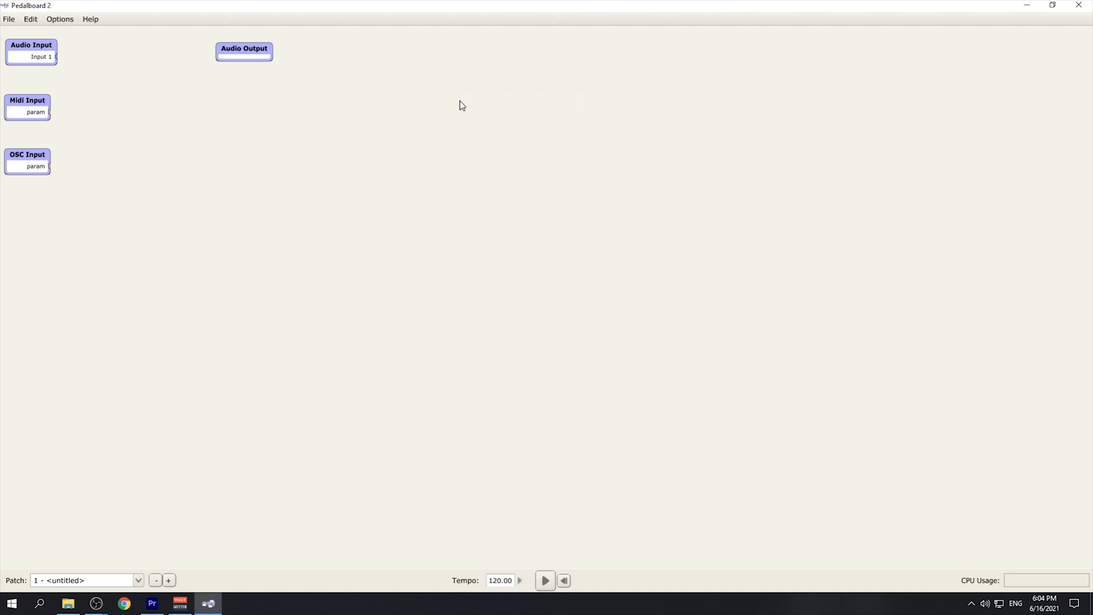
- Scan C:\Program Files\VSTPlugins for new VST plug-ins and dismiss the three-failed-files report
click(60, 21)
click(75, 44)
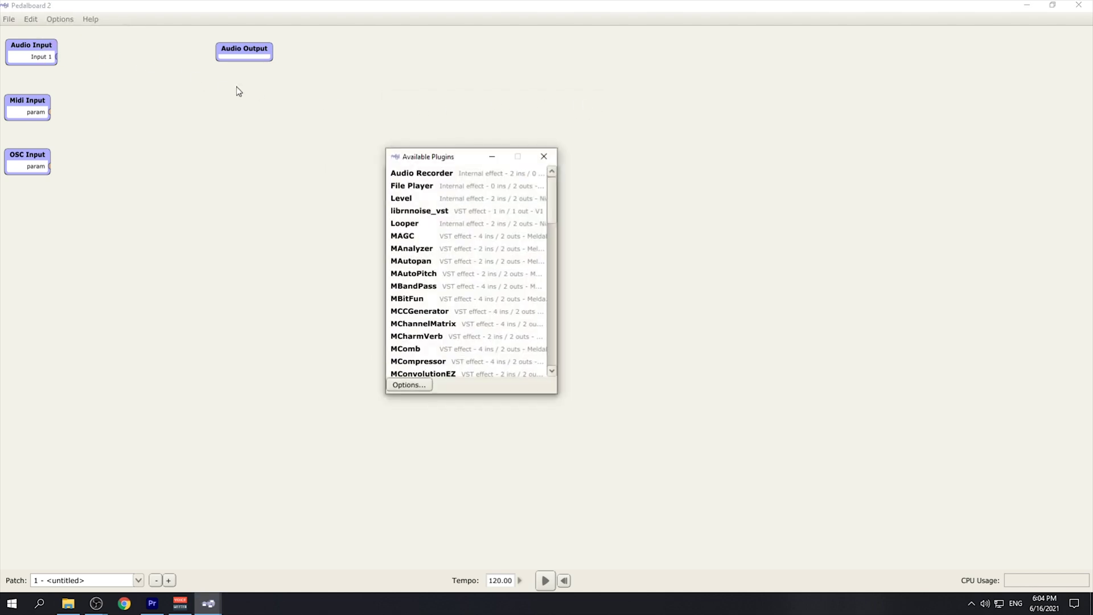
drag(433, 159, 392, 102)
drag(510, 142, 511, 272)
click(382, 328)
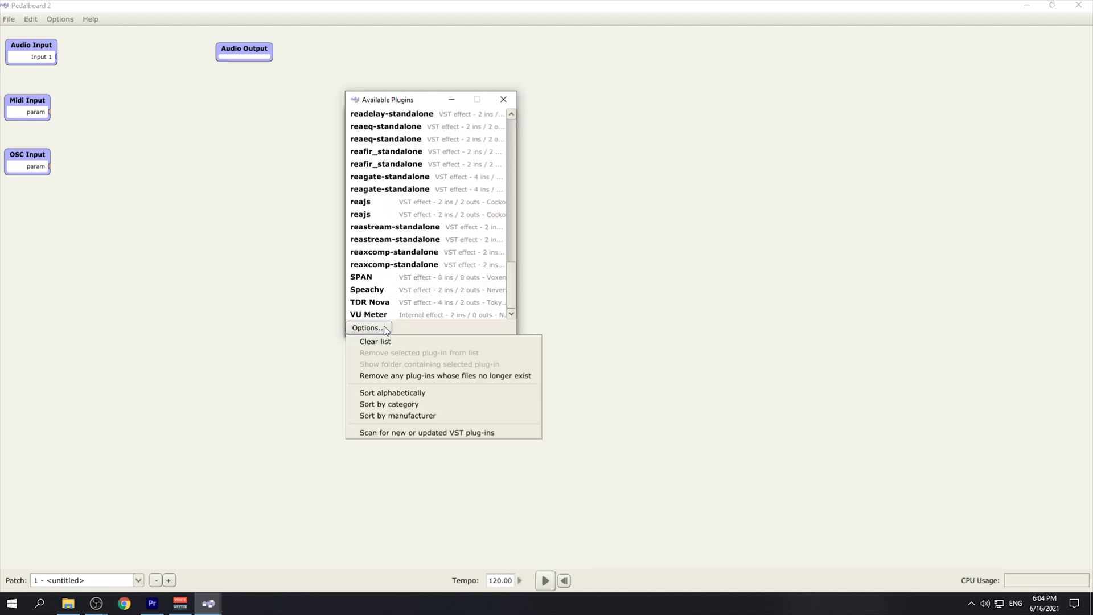
click(398, 434)
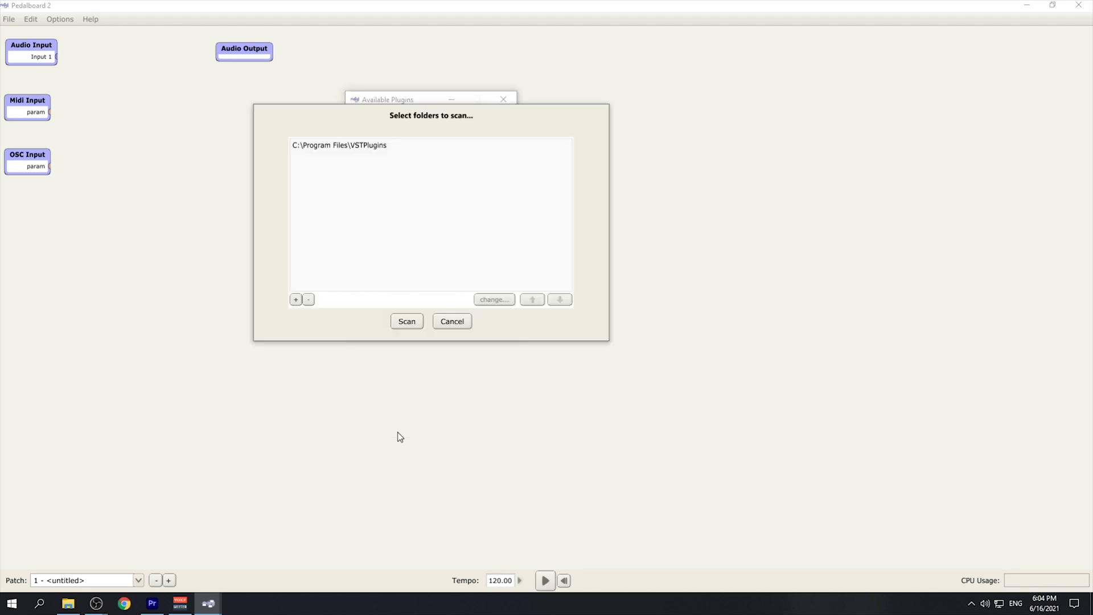
click(415, 322)
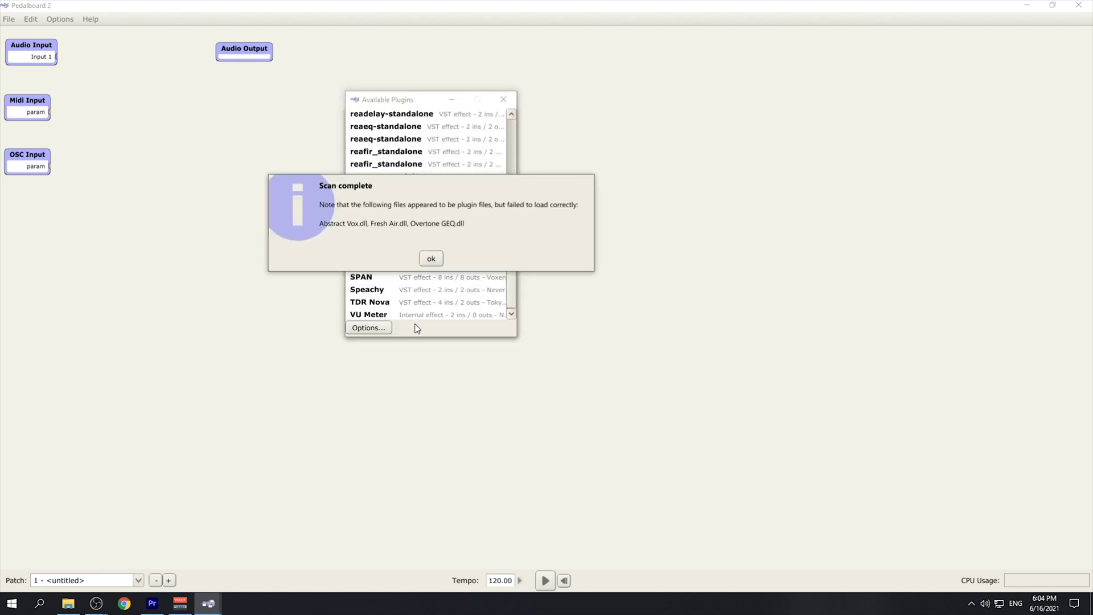
click(431, 258)
- Add a reagate-standalone node at top left, wiring Input 1 to Main Input L and R
double_click(305, 155)
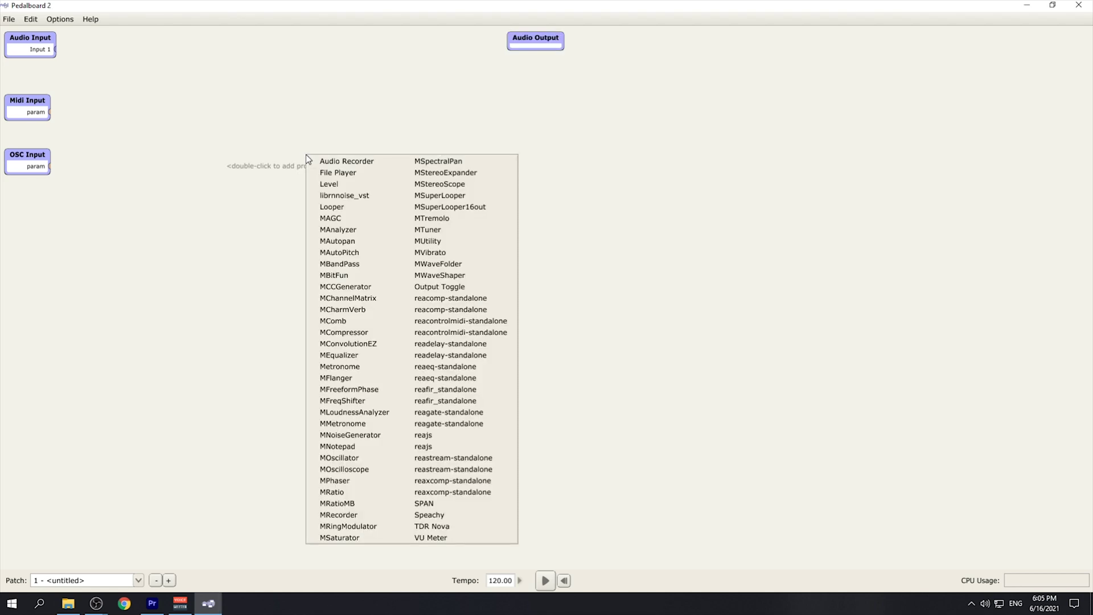
click(444, 412)
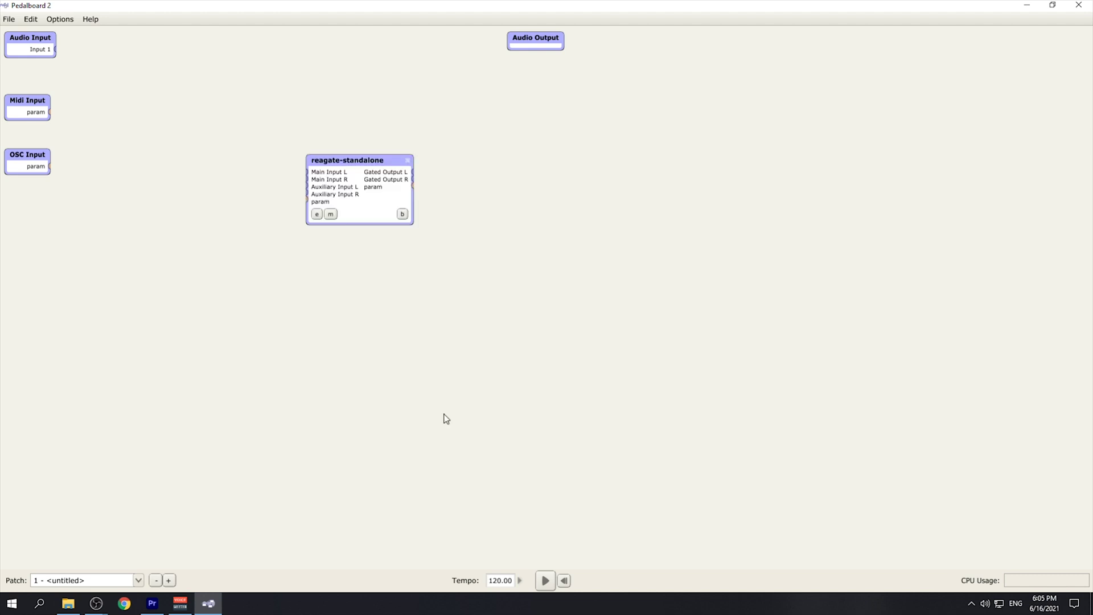
drag(367, 166, 209, 47)
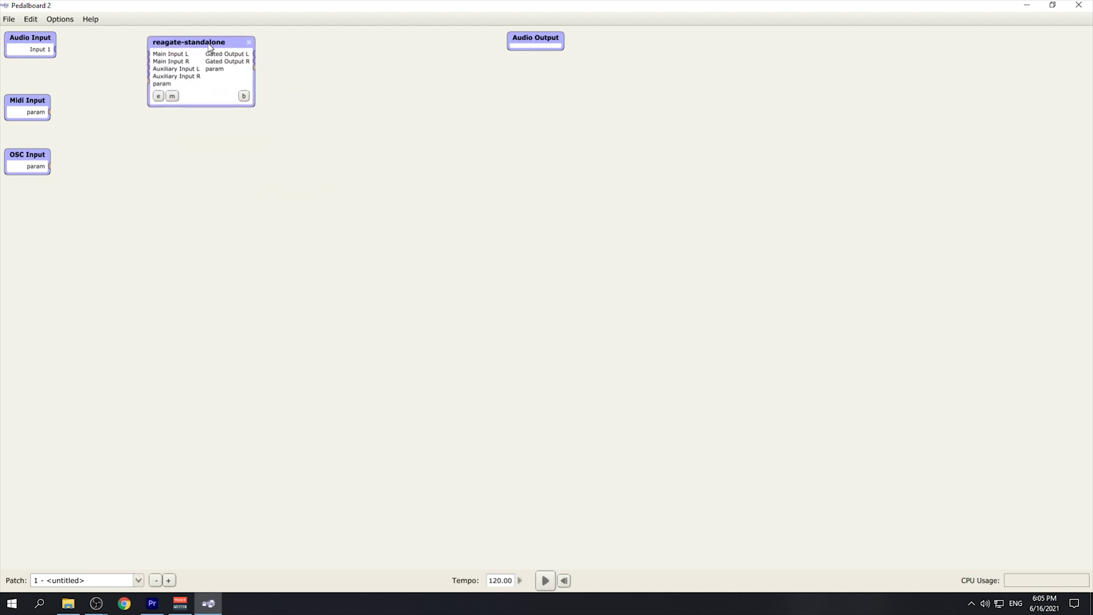
drag(57, 48, 145, 64)
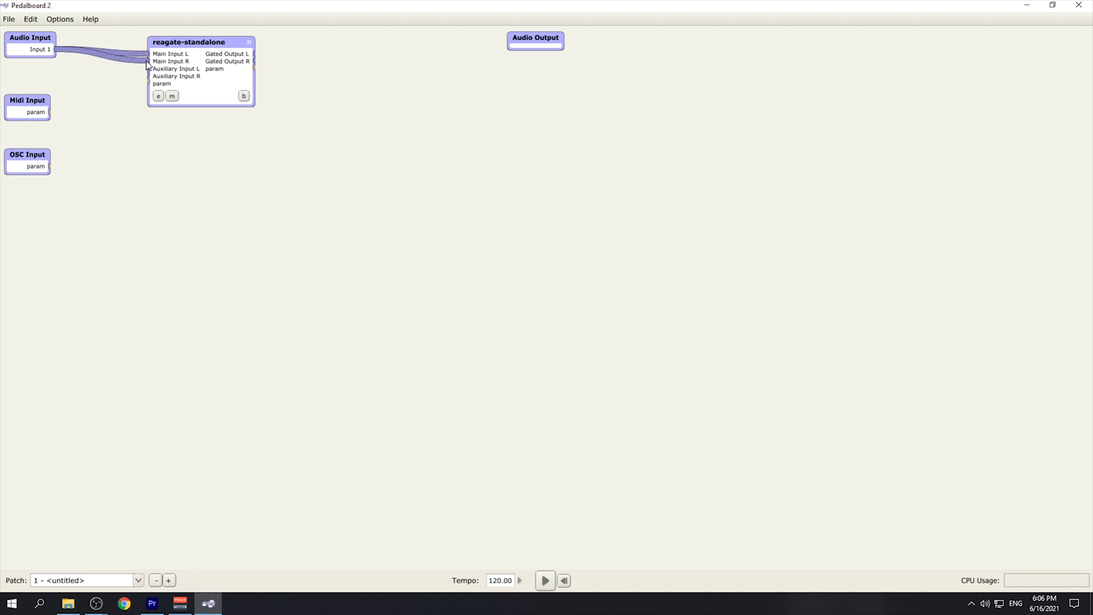